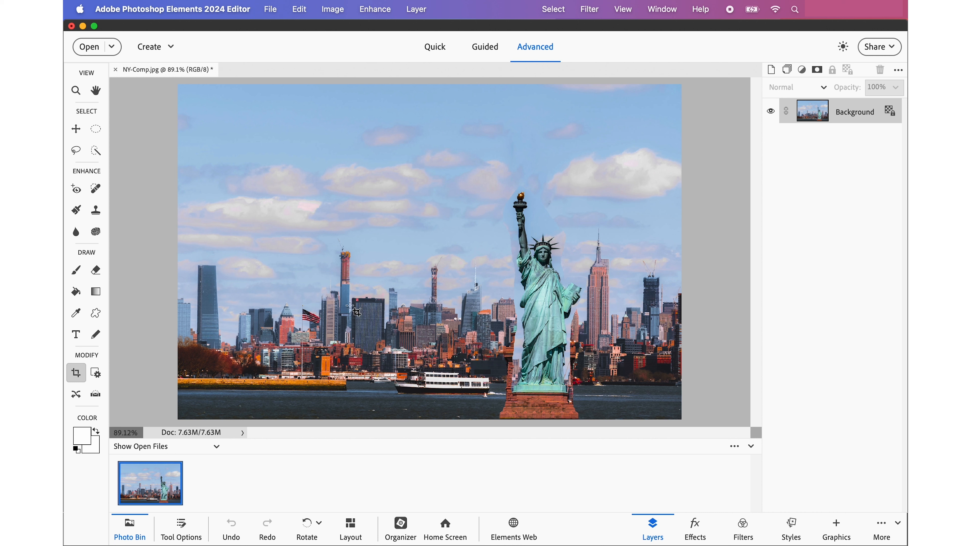
Add the horizontal text "NYC" in white 55 pt Arial Black over the middle of the skyline.
left_click(76, 334)
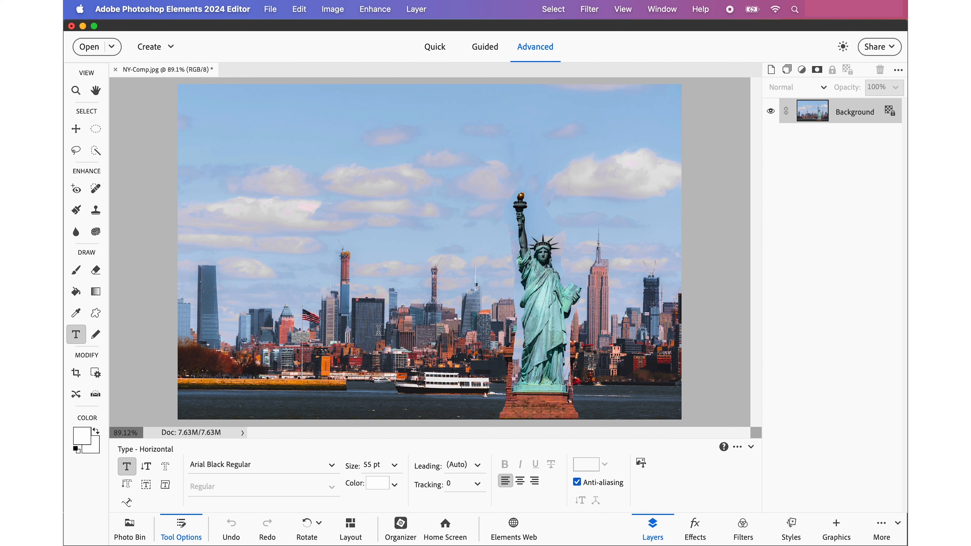
left_click(359, 329)
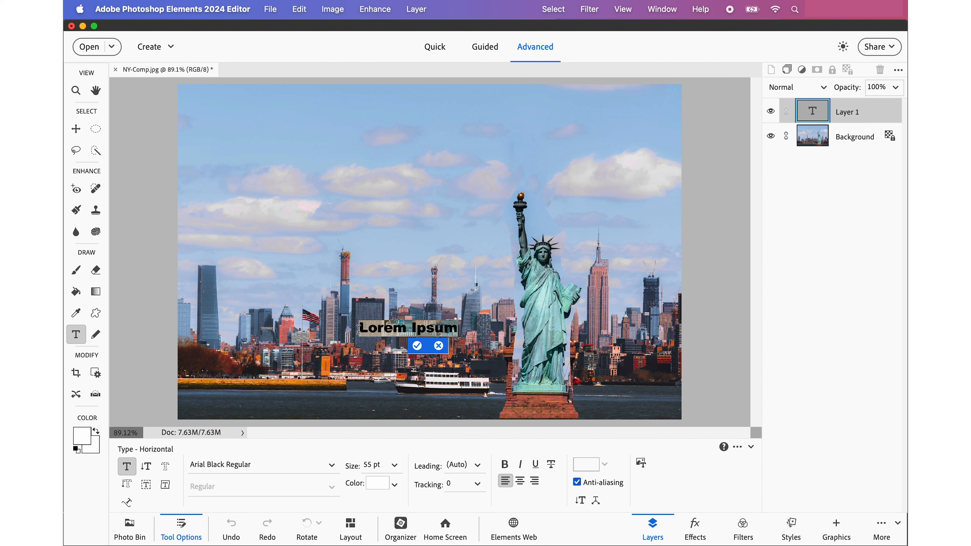
type("N")
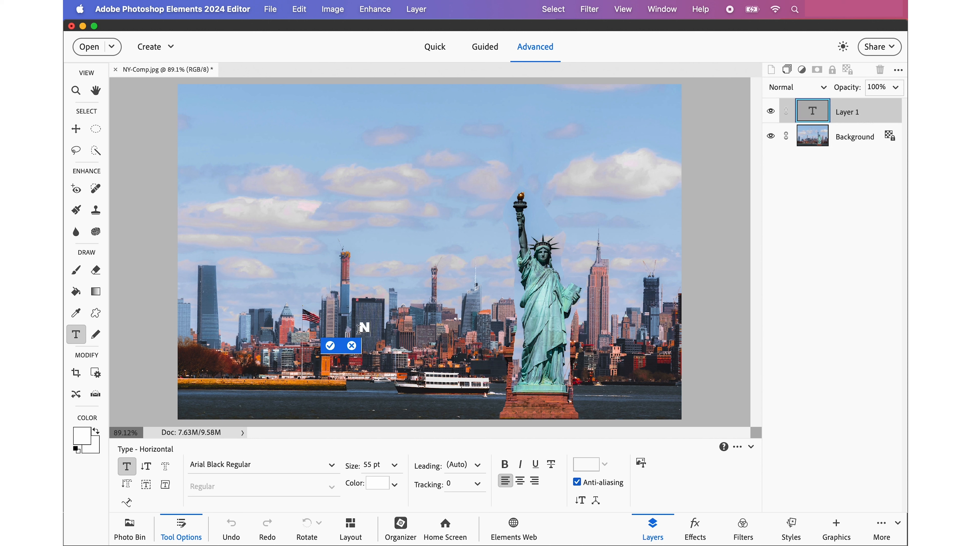
type("YC")
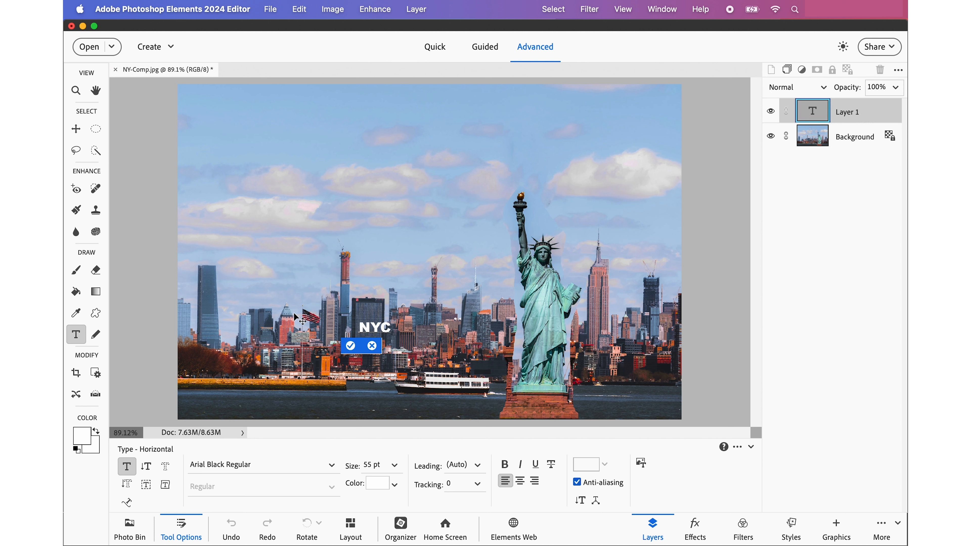
left_click(350, 346)
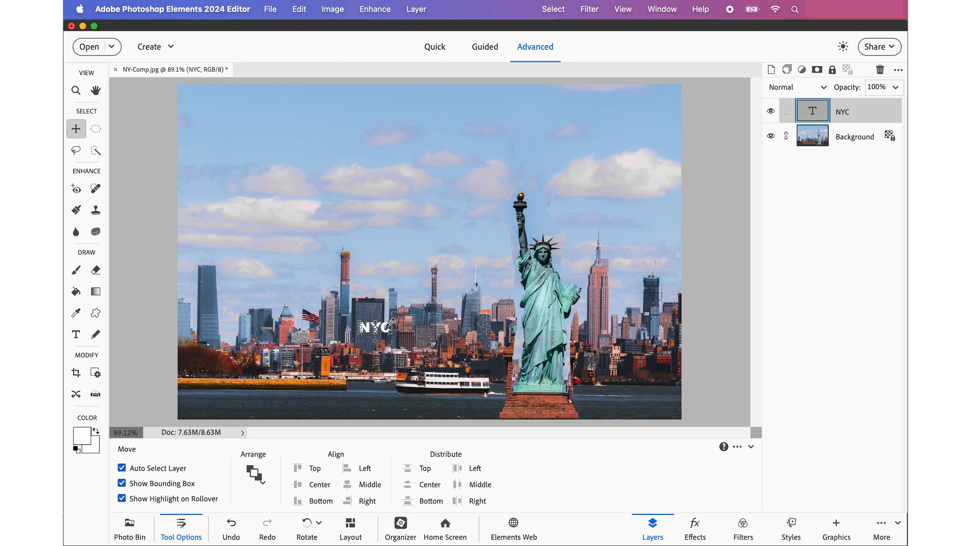
Stretch the NYC text to about 1474% width and 1786% height, positioning it across the skyline in the photo's lower part.
left_click_drag(391, 322, 518, 217)
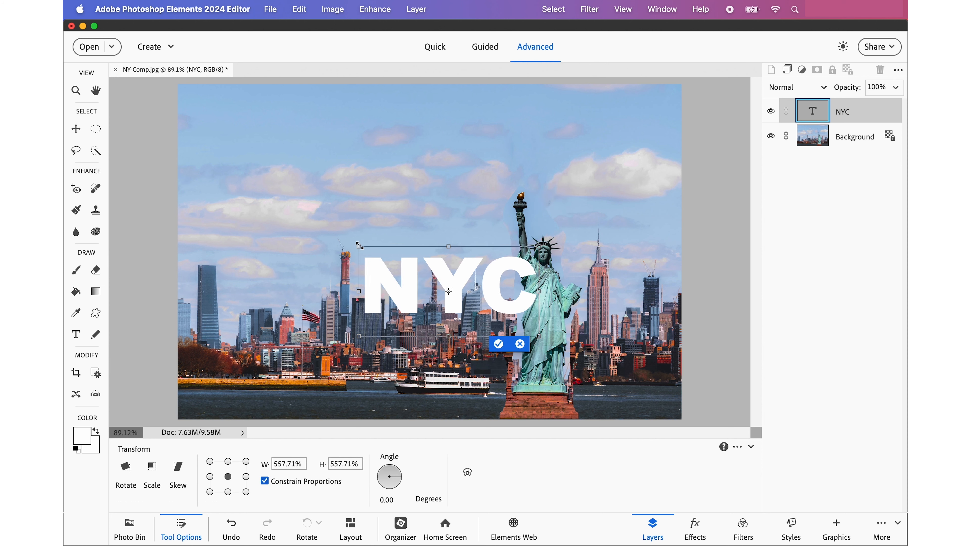
left_click_drag(360, 246, 199, 169)
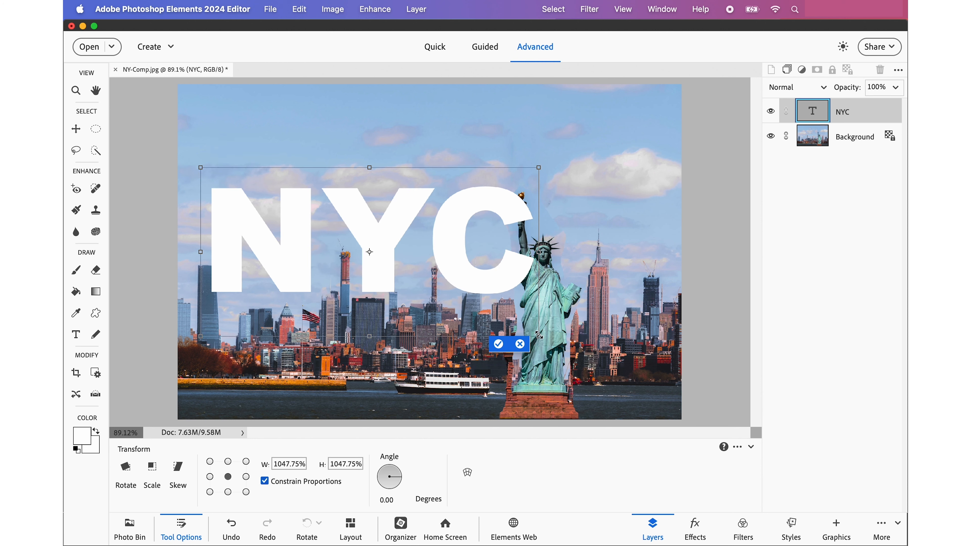
left_click_drag(540, 336, 680, 394)
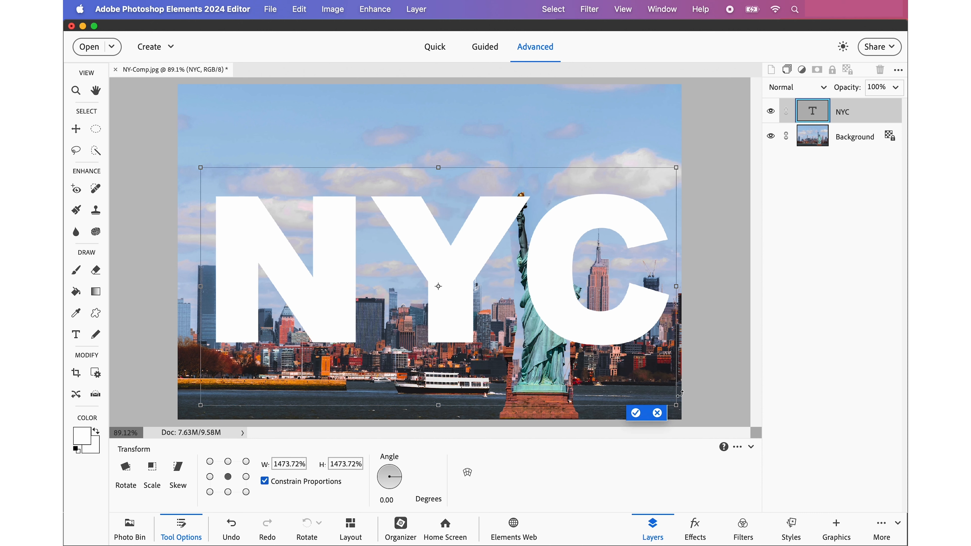
left_click_drag(622, 367, 605, 398)
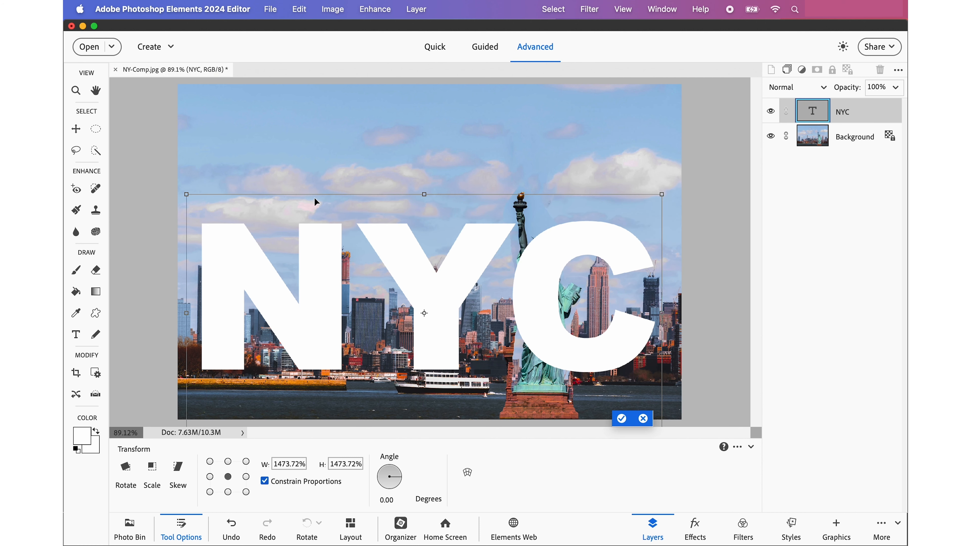
left_click_drag(425, 194, 424, 144)
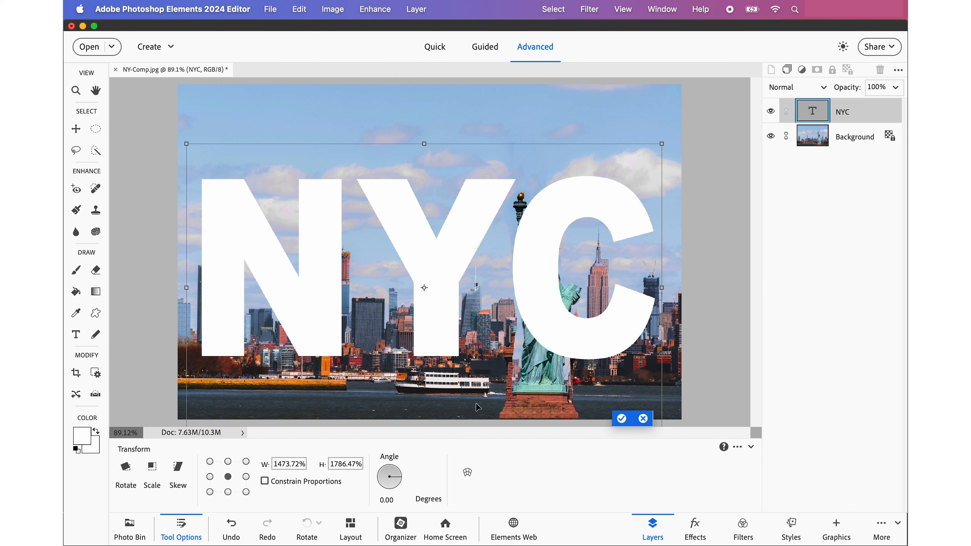
left_click(481, 341)
left_click_drag(481, 341, 480, 365)
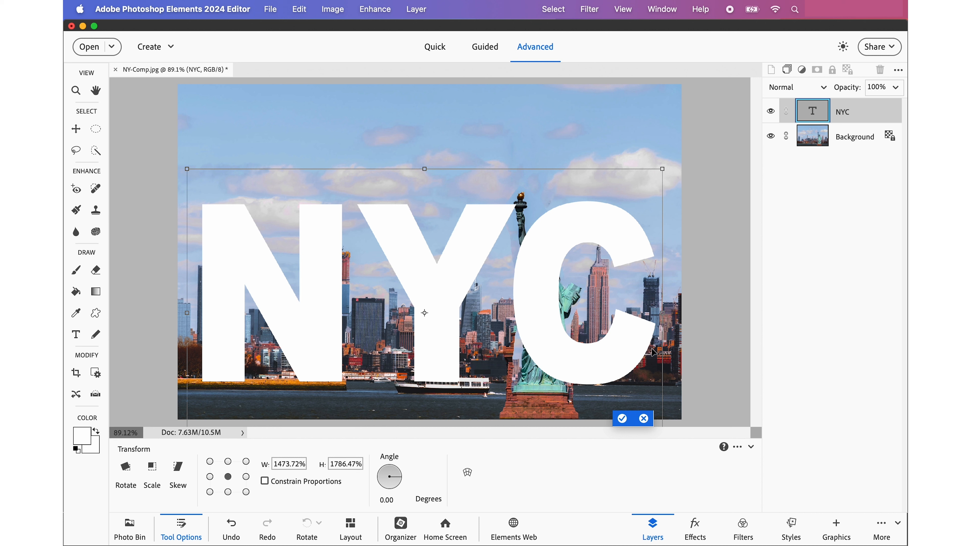
left_click(622, 418)
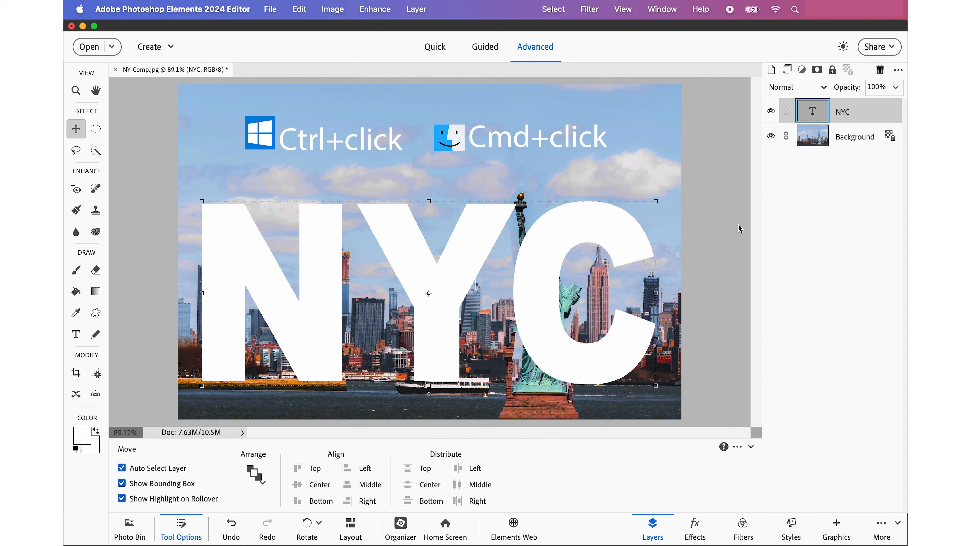
Load the NYC letter shapes as a selection and convert the locked Background into a regular layer.
left_click(818, 112, "super")
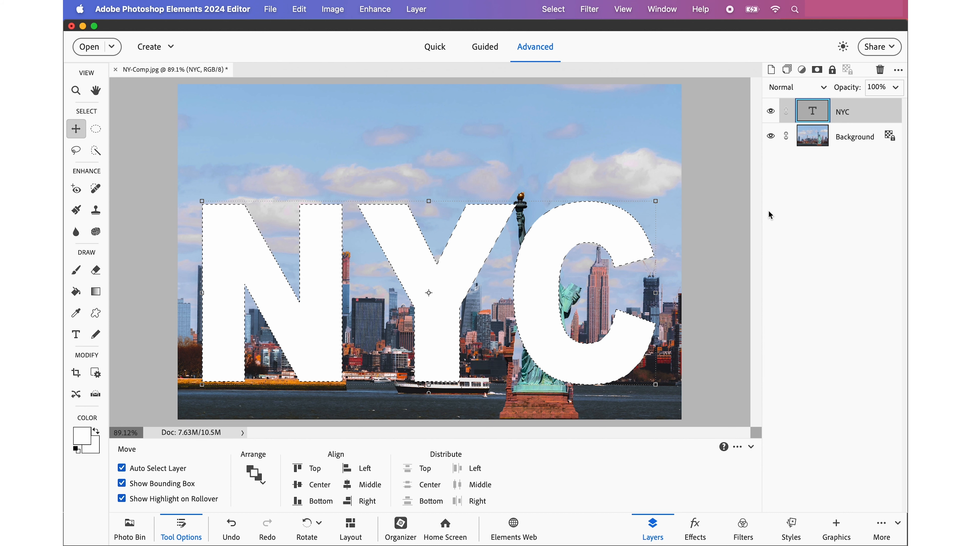
left_click(856, 141)
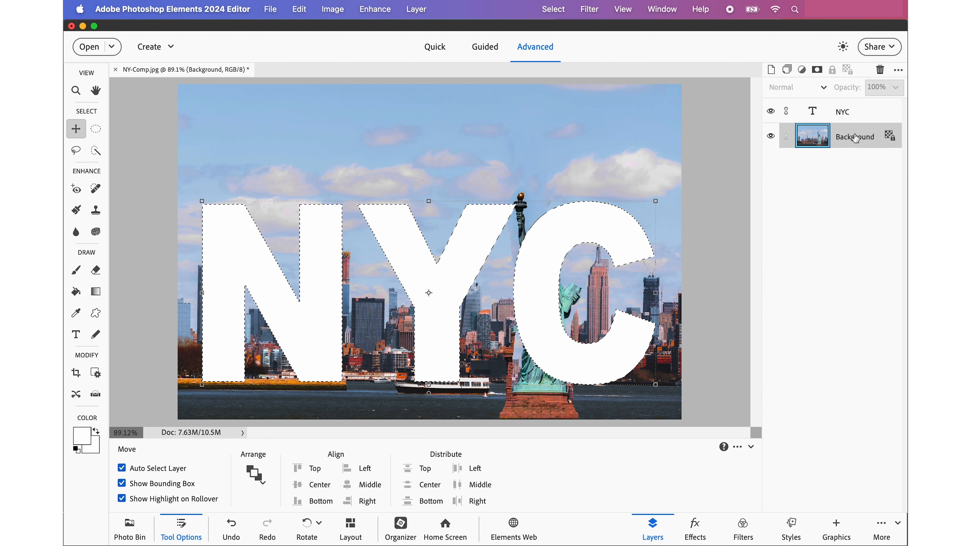
left_click(891, 138)
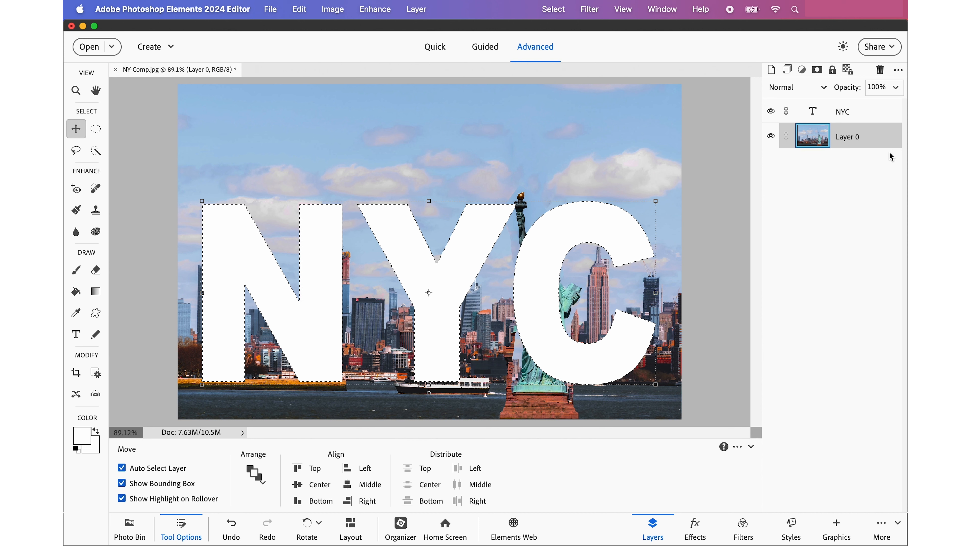
Move the photo layer above the NYC text layer and add a layer mask from the letter selection.
left_click_drag(882, 140, 866, 103)
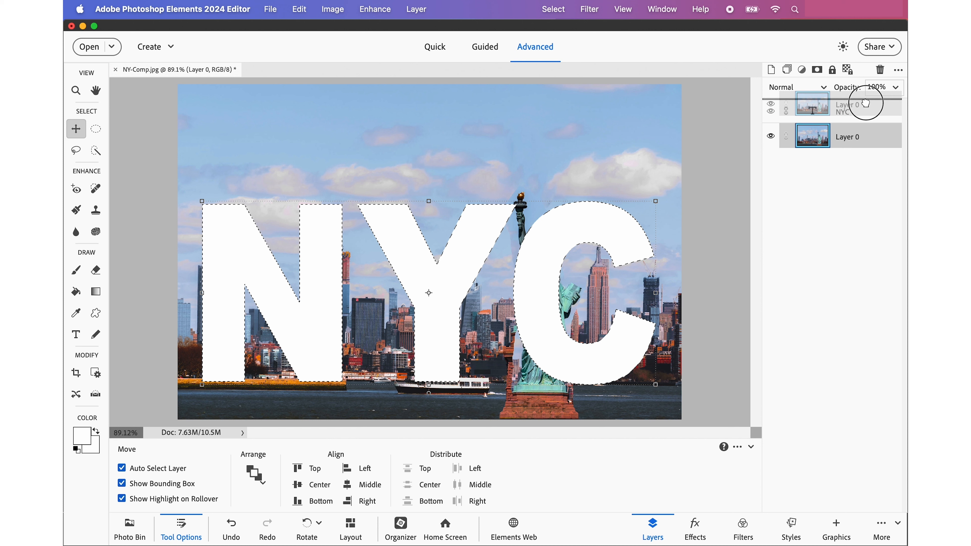
left_click_drag(866, 103, 867, 108)
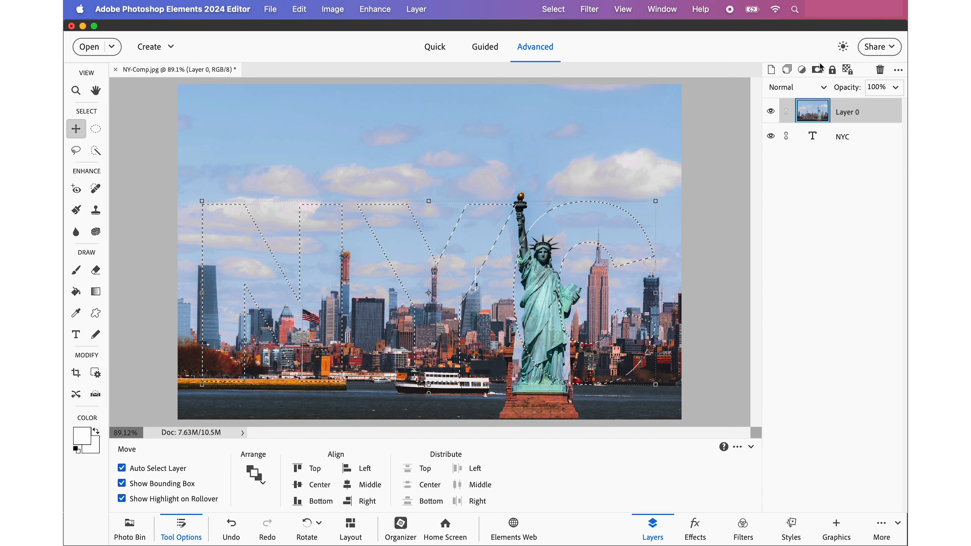
left_click(818, 70)
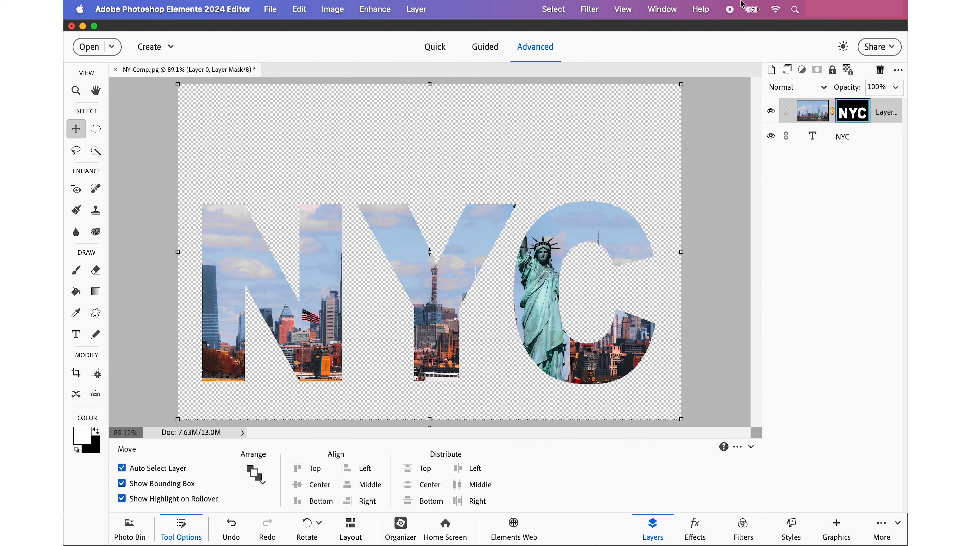
Review the Save for Web settings for a transparent PNG-24 without exporting the image.
left_click(272, 8)
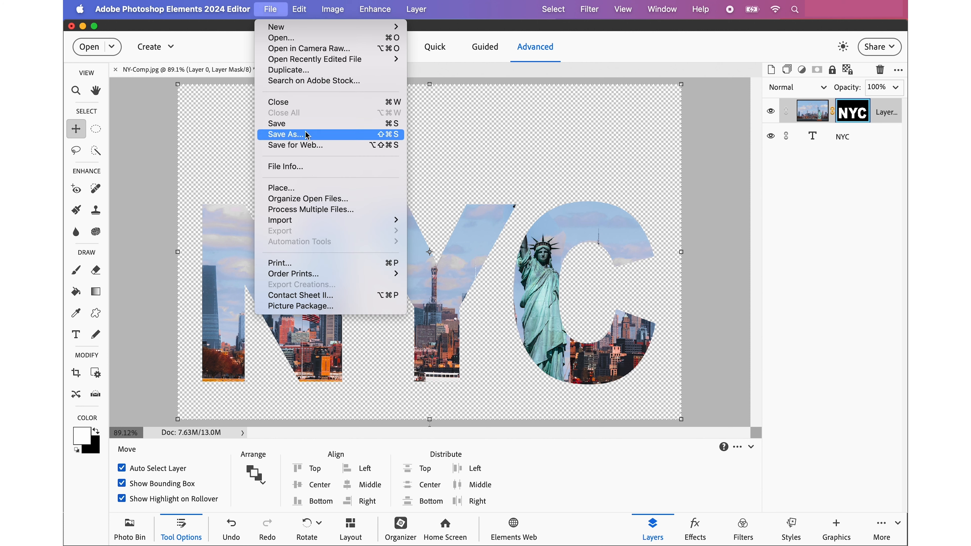
left_click(302, 145)
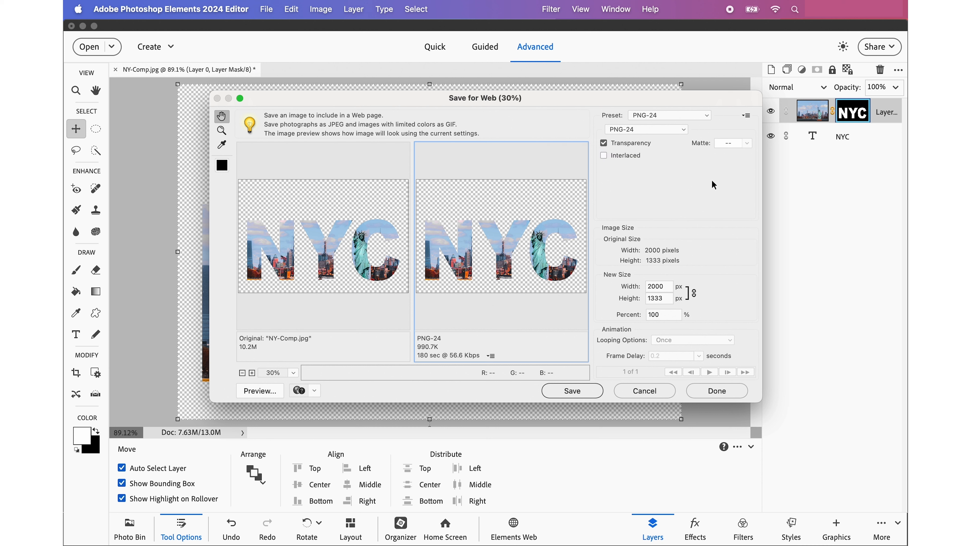
left_click(651, 391)
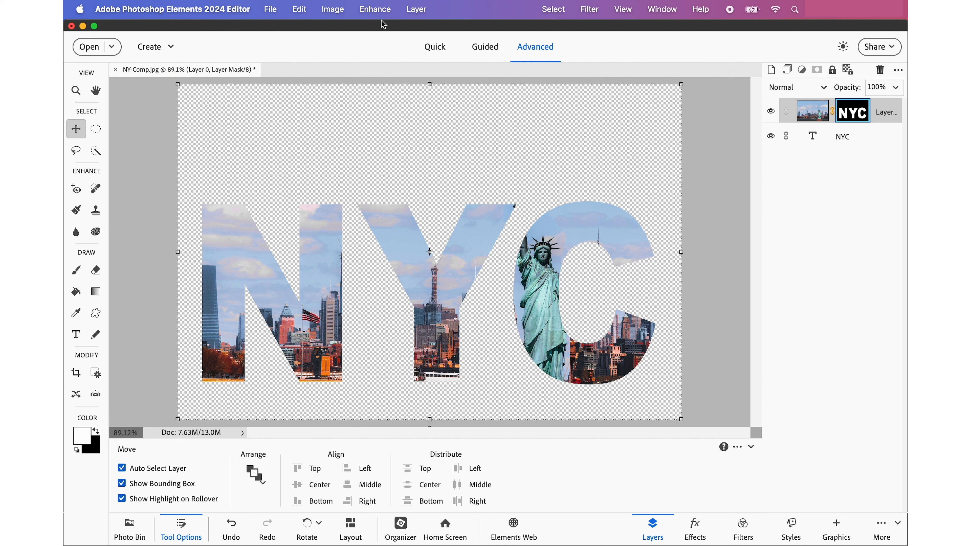
Add a near-black (010101) solid color fill layer and place it beneath the NYC text layer.
left_click(413, 10)
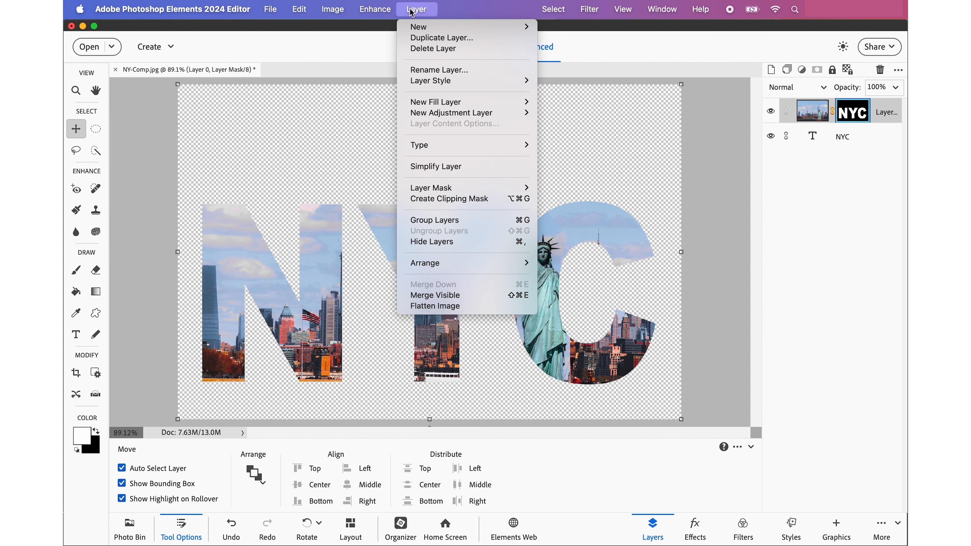
left_click(438, 103)
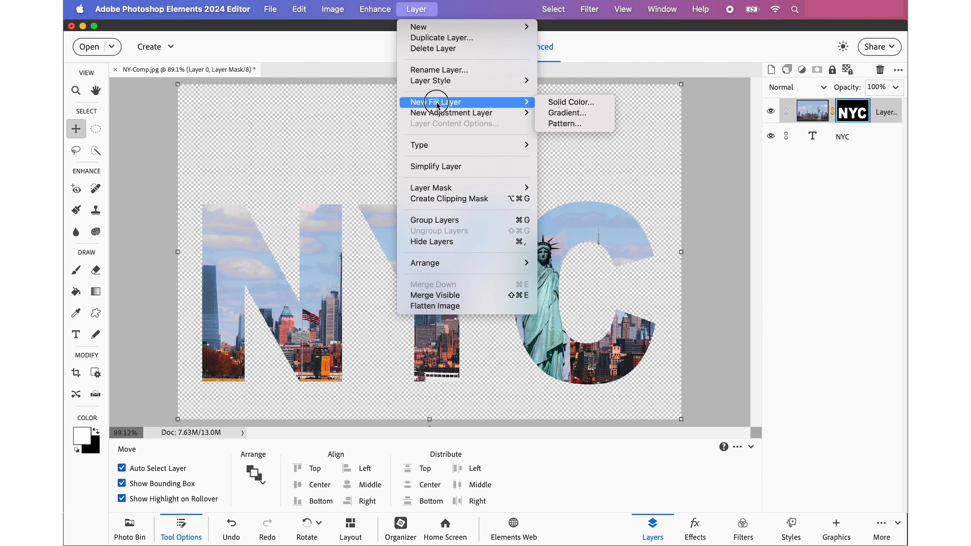
left_click(550, 103)
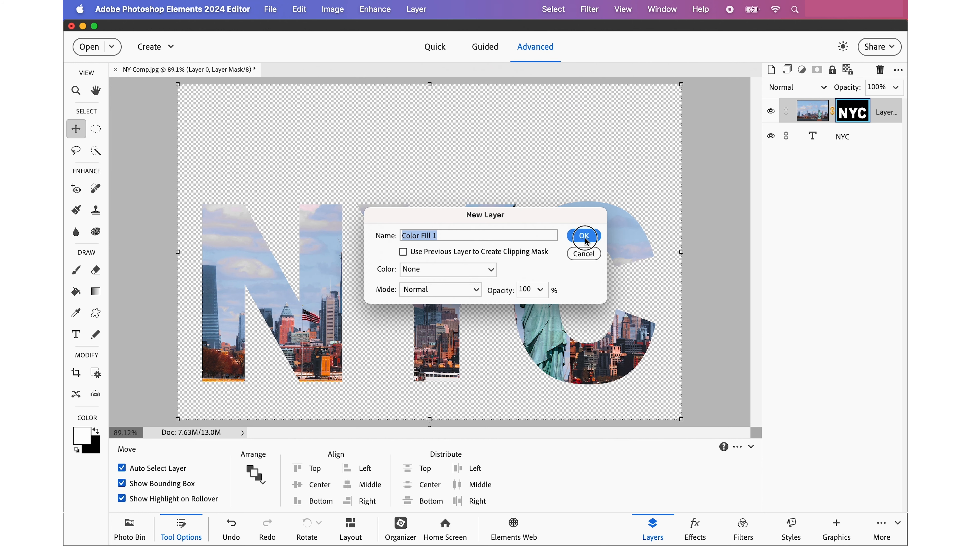
left_click(584, 236)
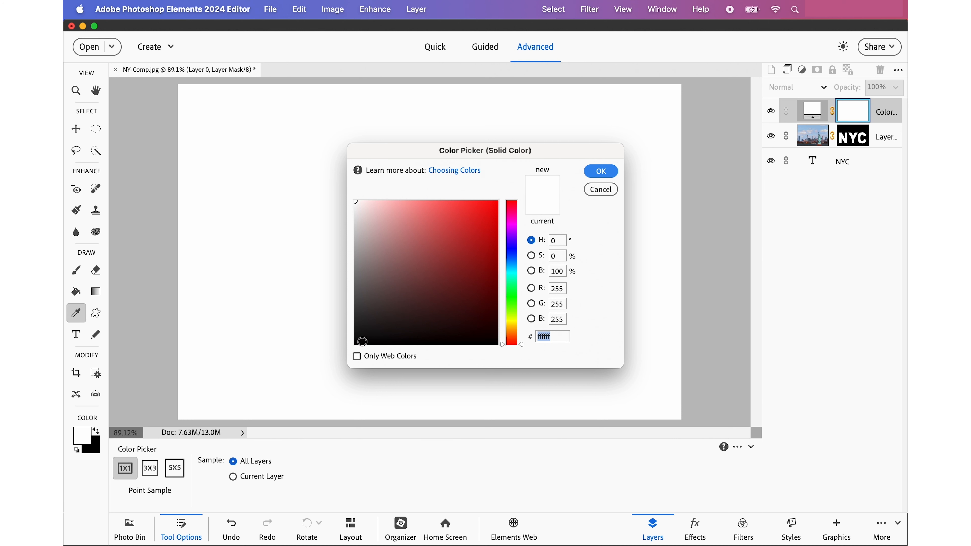
left_click(359, 343)
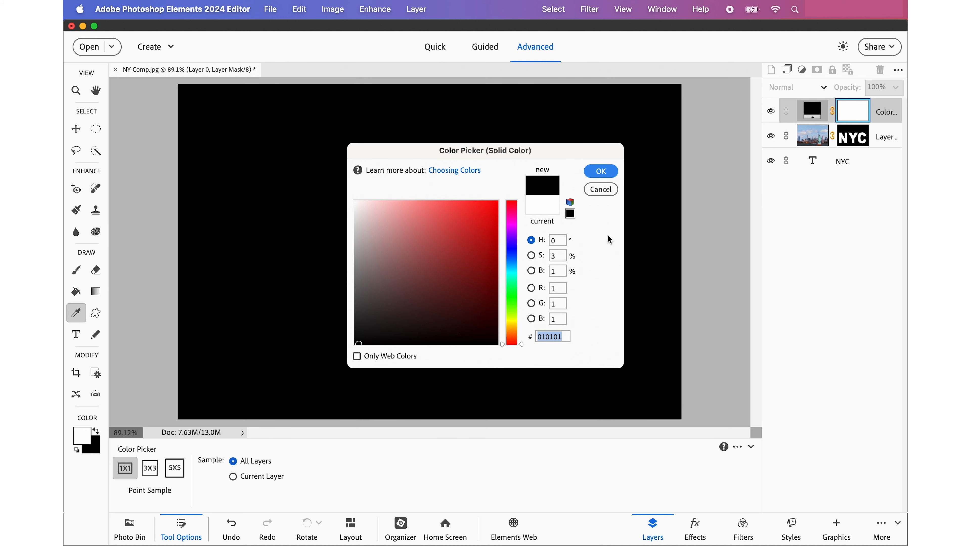
left_click(604, 179)
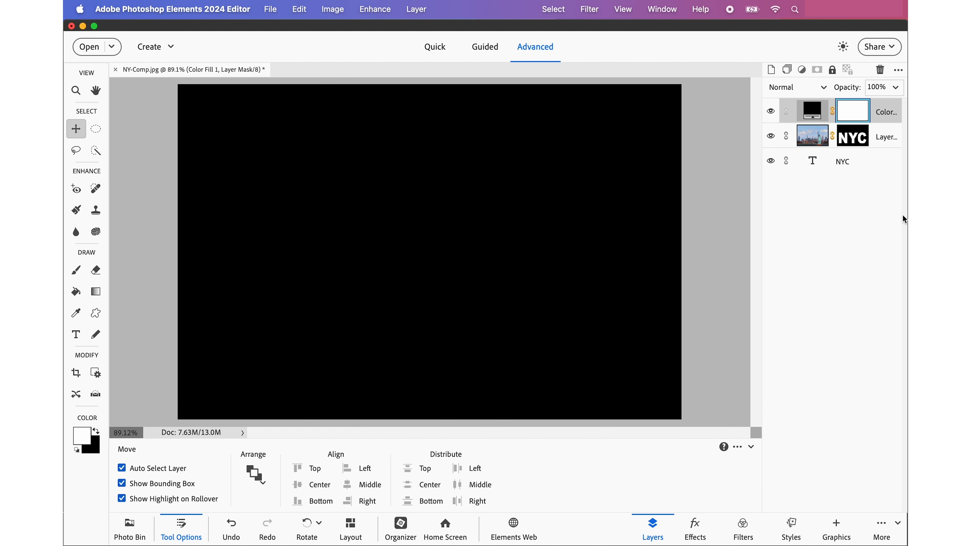
left_click_drag(889, 107, 891, 177)
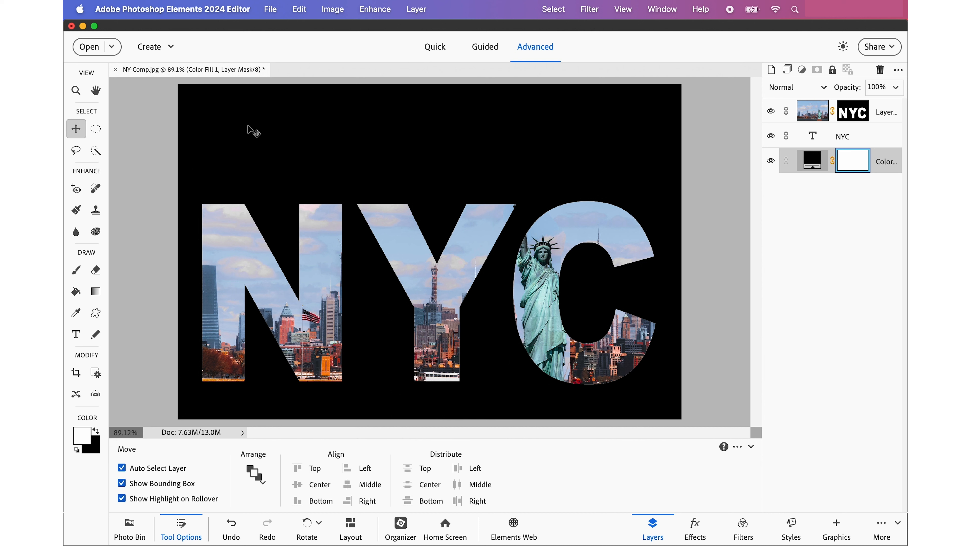
Crop the image on all four sides to an even black border around the NYC letters, with no ratio restriction.
left_click(77, 375)
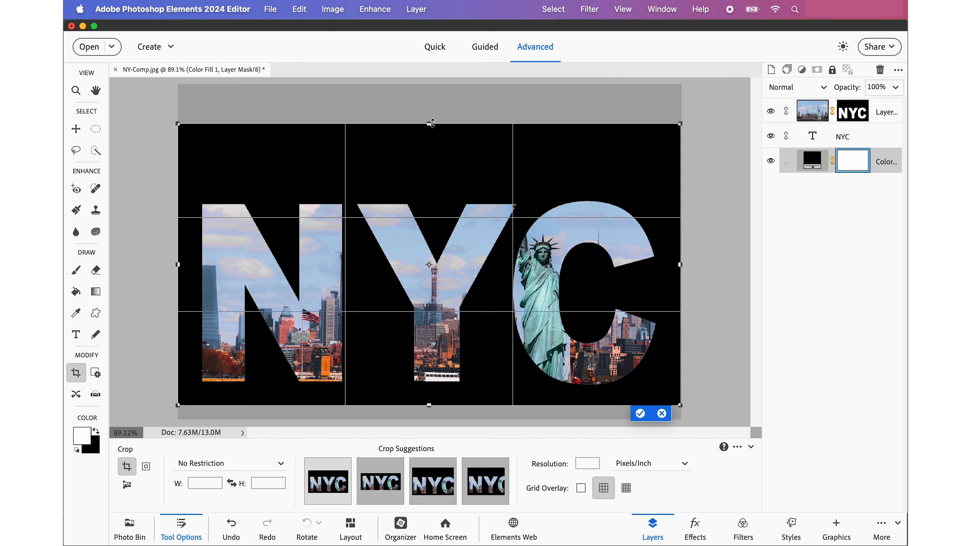
left_click_drag(431, 124, 433, 169)
left_click_drag(431, 404, 431, 401)
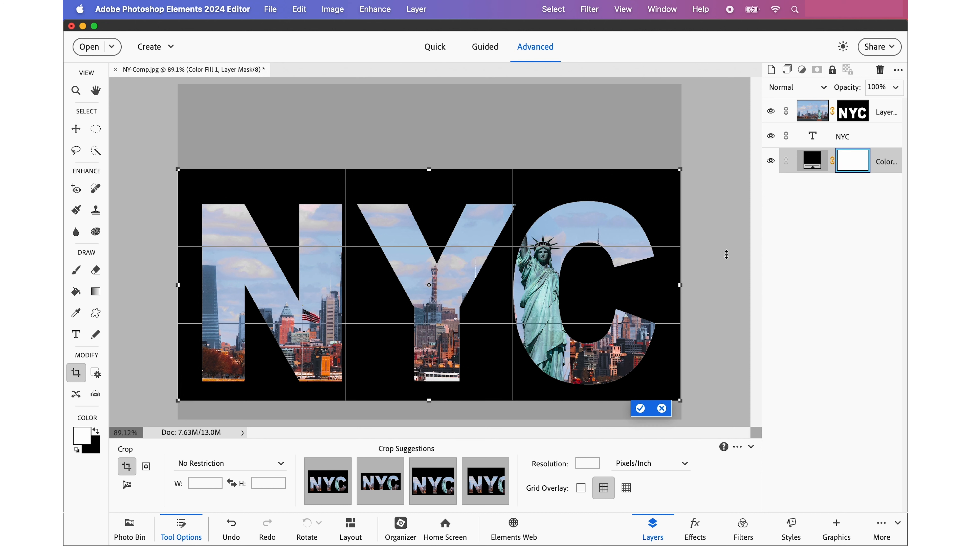
left_click_drag(680, 285, 670, 286)
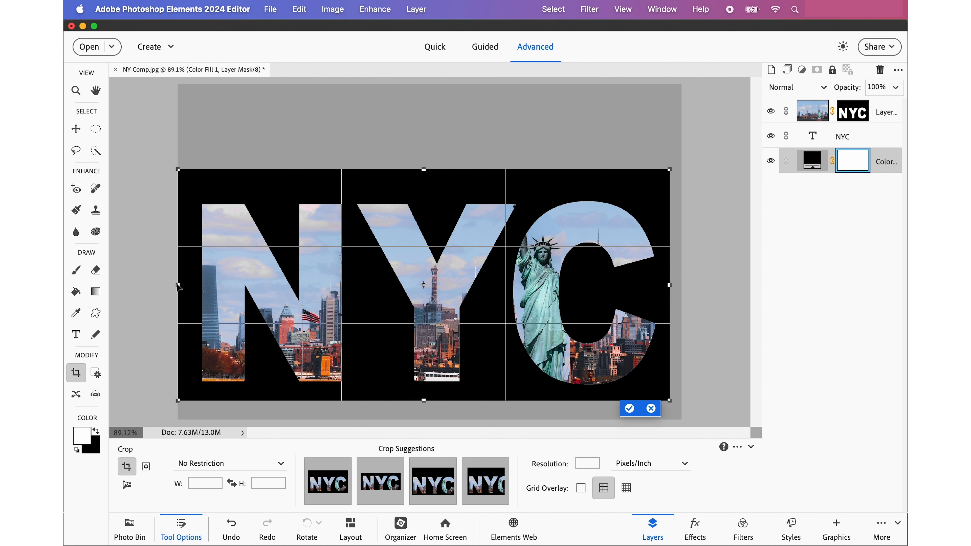
left_click_drag(178, 285, 187, 285)
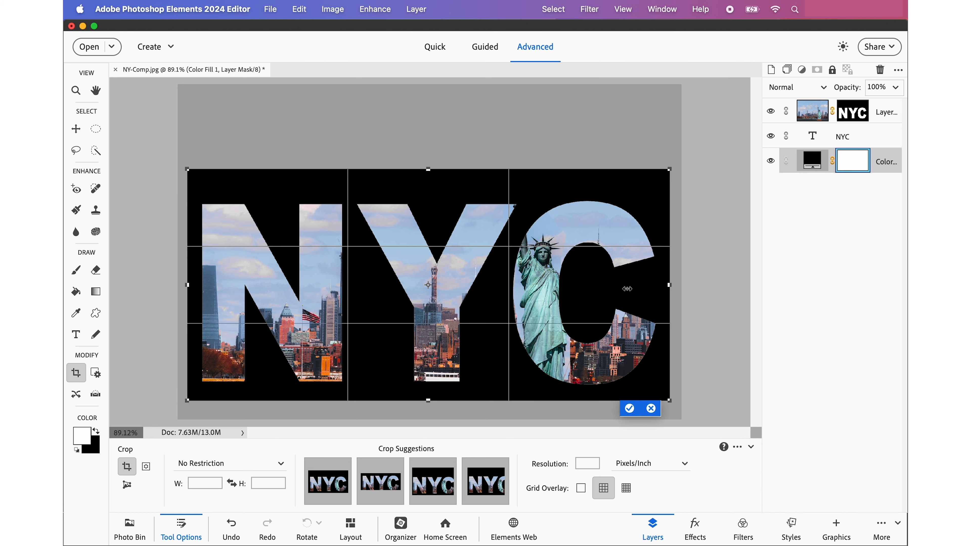
left_click(629, 408)
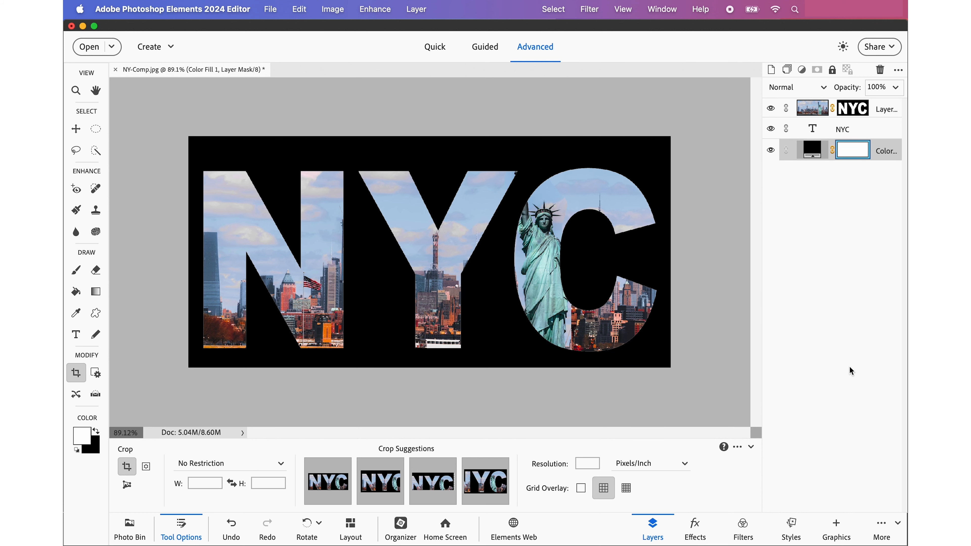